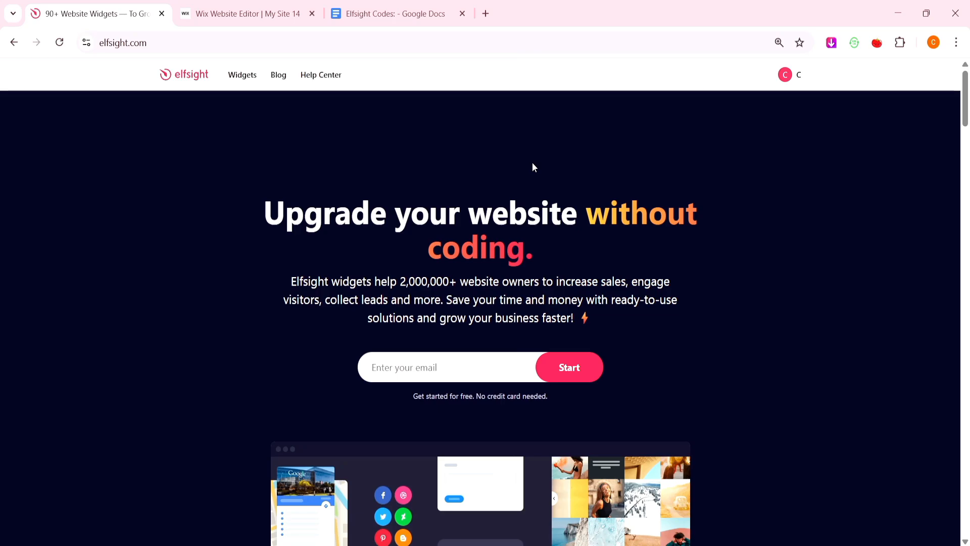
- Open the Popup widget, start creating one for free and expand its editor to the larger view
{"action": "mouse_move", "coordinate": [240, 76]}
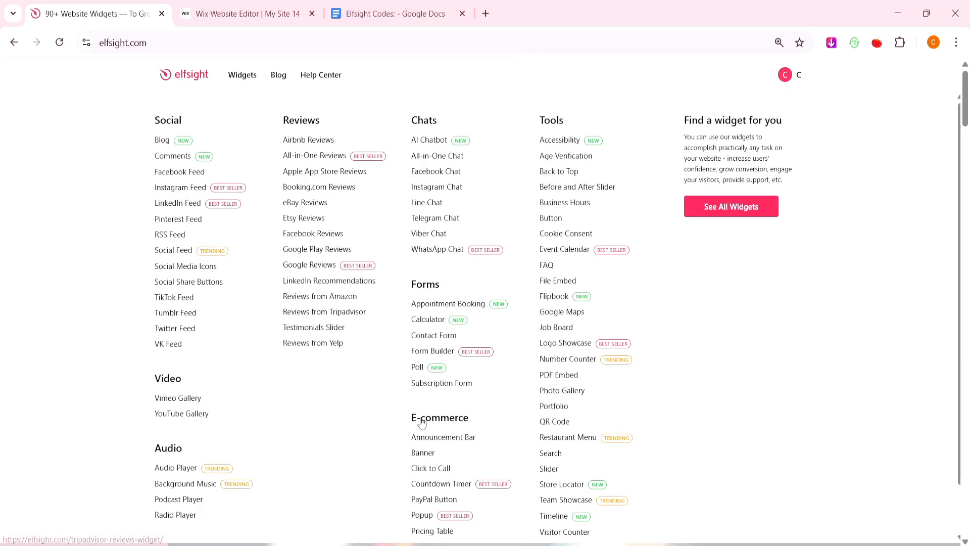
{"action": "left_click", "coordinate": [428, 520]}
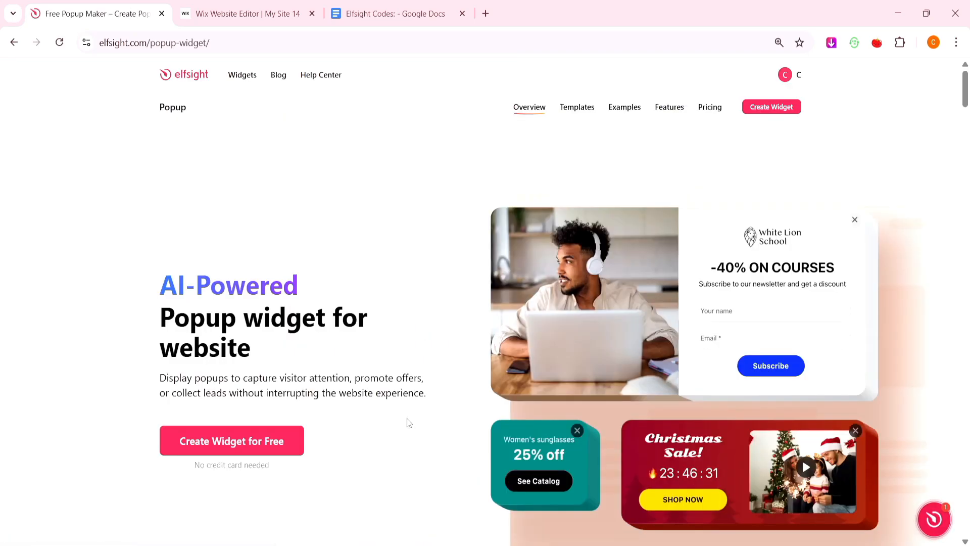
{"action": "left_click", "coordinate": [286, 451]}
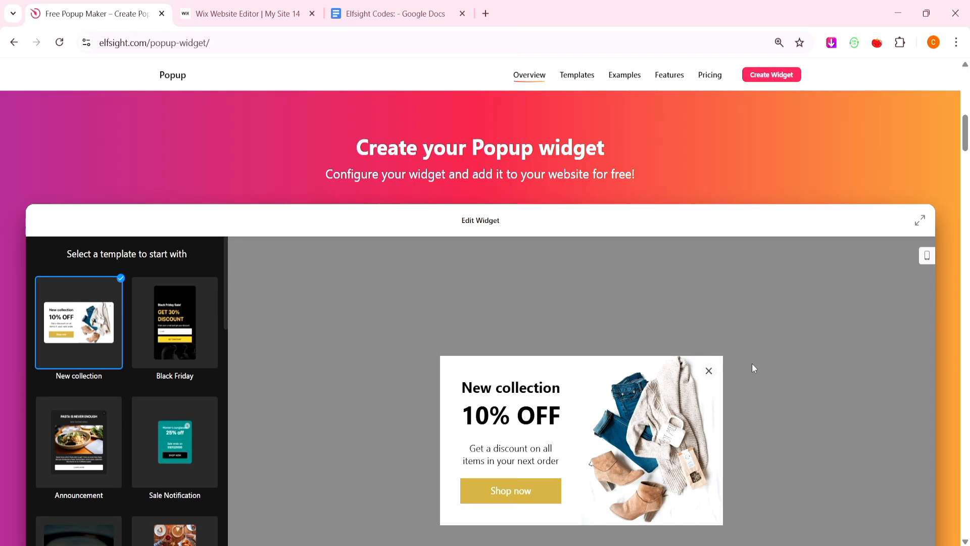
{"action": "left_click", "coordinate": [918, 223]}
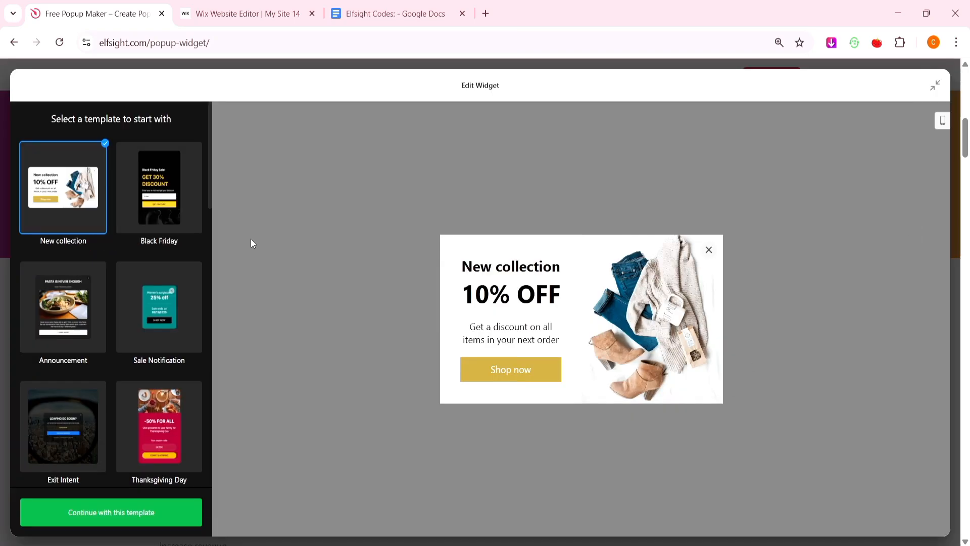
- Browse the popup templates and start the widget from the "3 days only" template
{"action": "scroll", "coordinate": [202, 253], "scroll_direction": "down", "scroll_amount": 5}
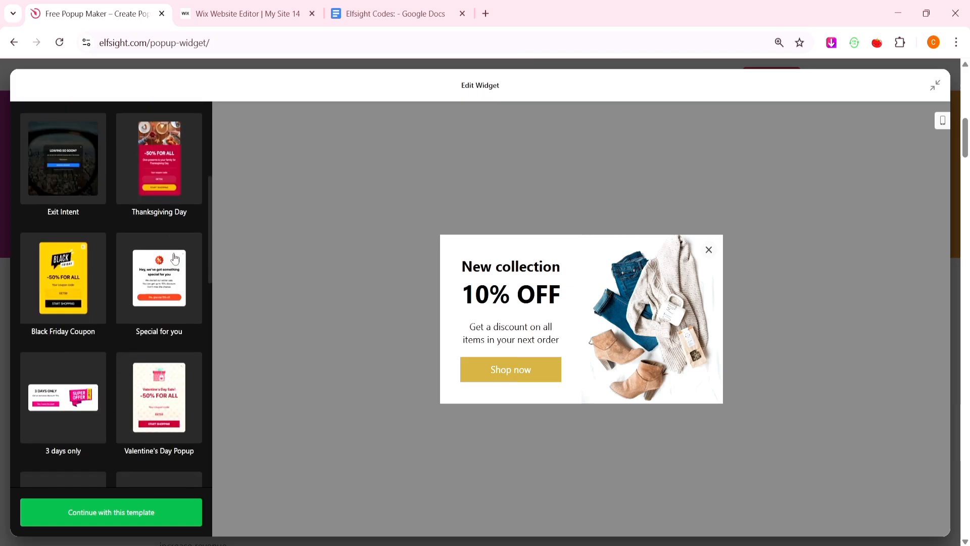
{"action": "scroll", "coordinate": [175, 259], "scroll_direction": "down", "scroll_amount": 2}
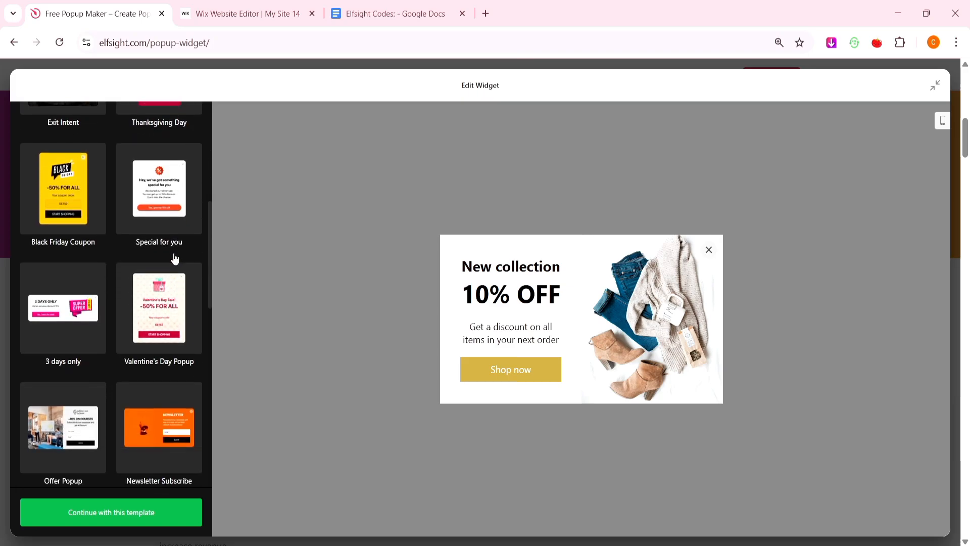
{"action": "scroll", "coordinate": [175, 258], "scroll_direction": "down", "scroll_amount": 5}
{"action": "scroll", "coordinate": [174, 259], "scroll_direction": "down", "scroll_amount": 7}
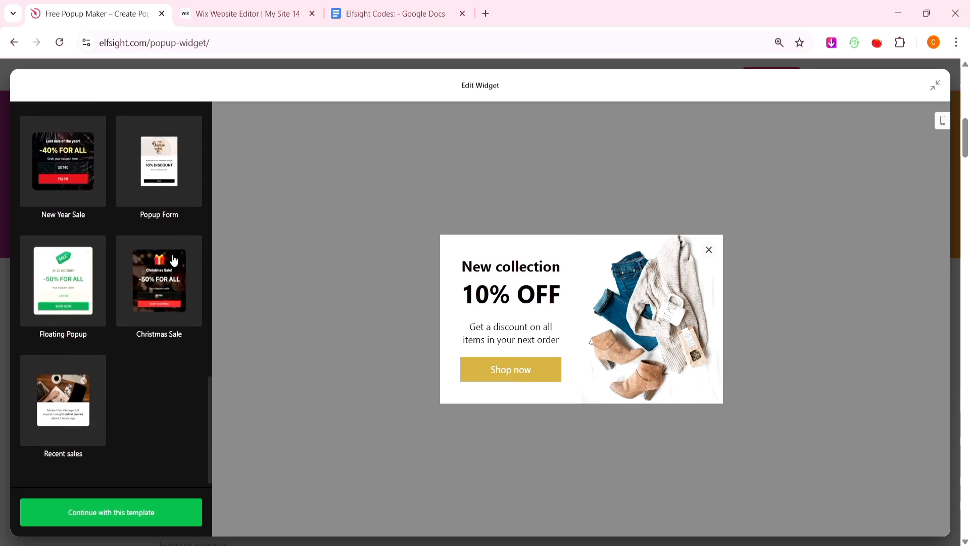
{"action": "scroll", "coordinate": [175, 259], "scroll_direction": "up", "scroll_amount": 6}
{"action": "scroll", "coordinate": [174, 261], "scroll_direction": "up", "scroll_amount": 6}
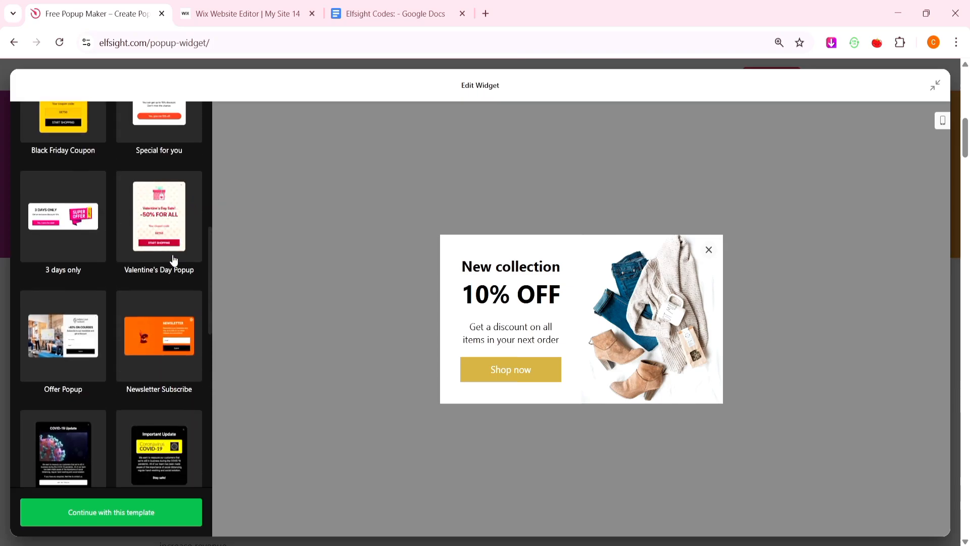
{"action": "left_click", "coordinate": [86, 303]}
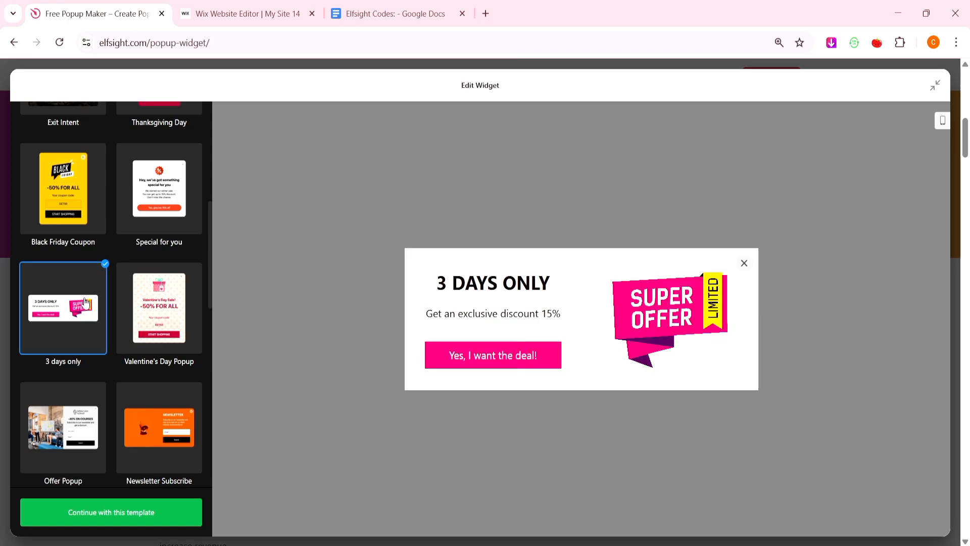
{"action": "left_click", "coordinate": [93, 514]}
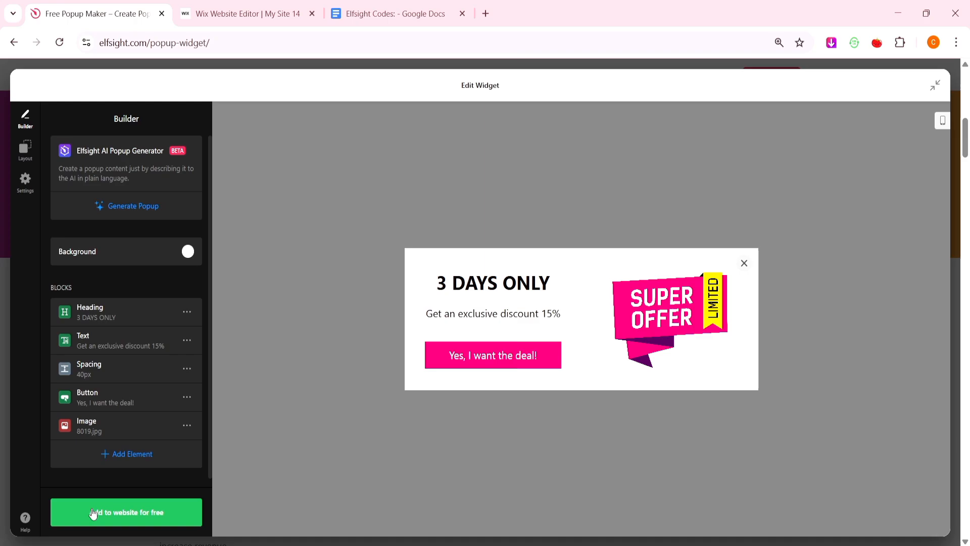
{"action": "left_click", "coordinate": [25, 150]}
{"action": "left_click", "coordinate": [25, 183]}
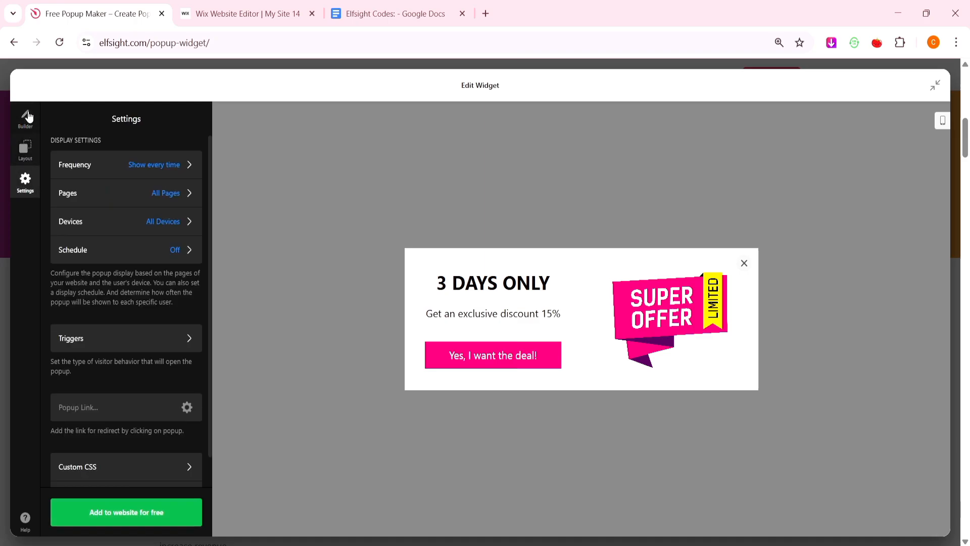
{"action": "left_click", "coordinate": [27, 117]}
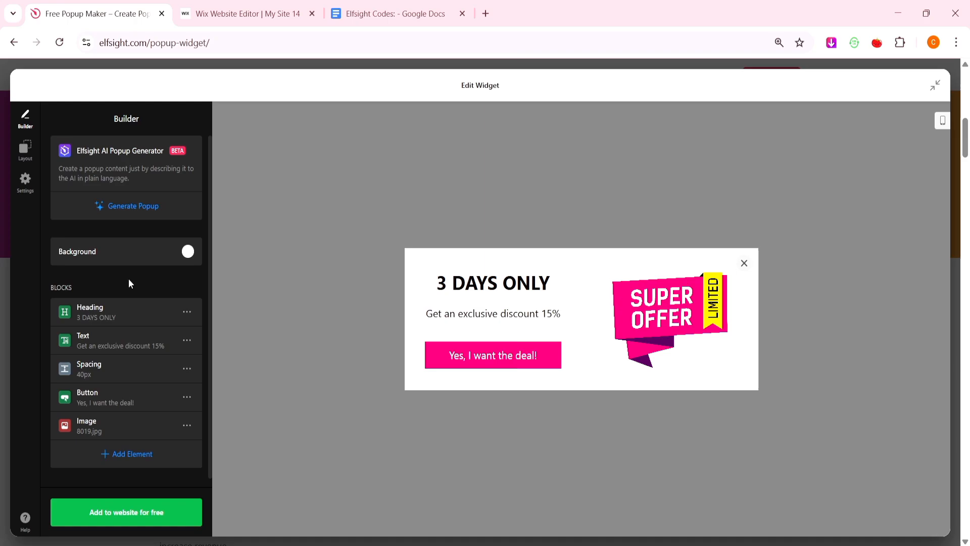
- Add a Scheduled Start-End Timer block to the popup and move it above the heading
{"action": "left_click", "coordinate": [167, 454]}
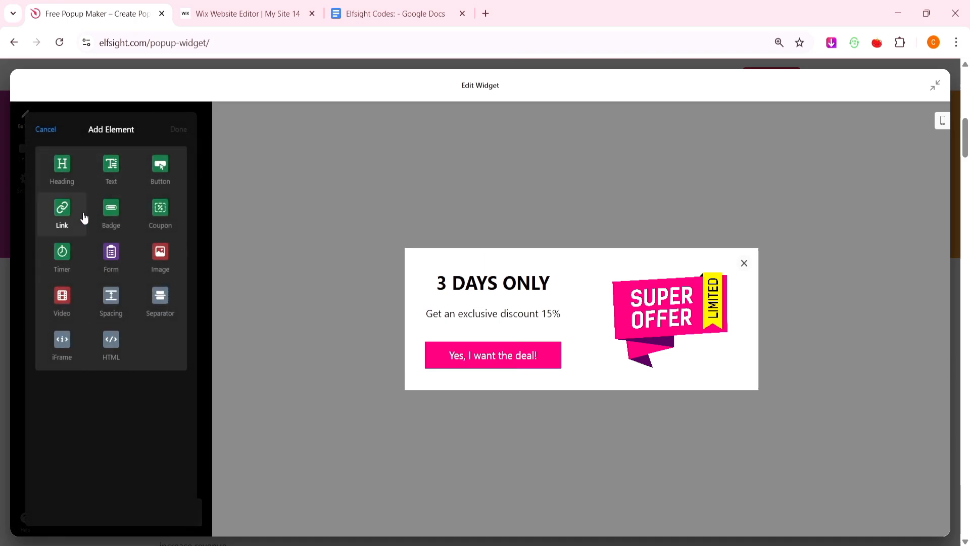
{"action": "left_click", "coordinate": [71, 248]}
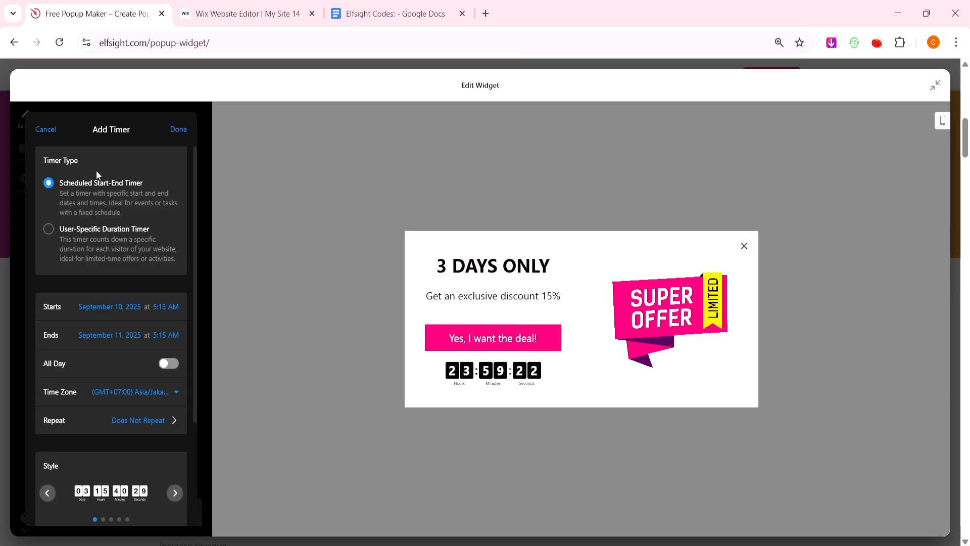
{"action": "scroll", "coordinate": [130, 329], "scroll_direction": "down", "scroll_amount": 3}
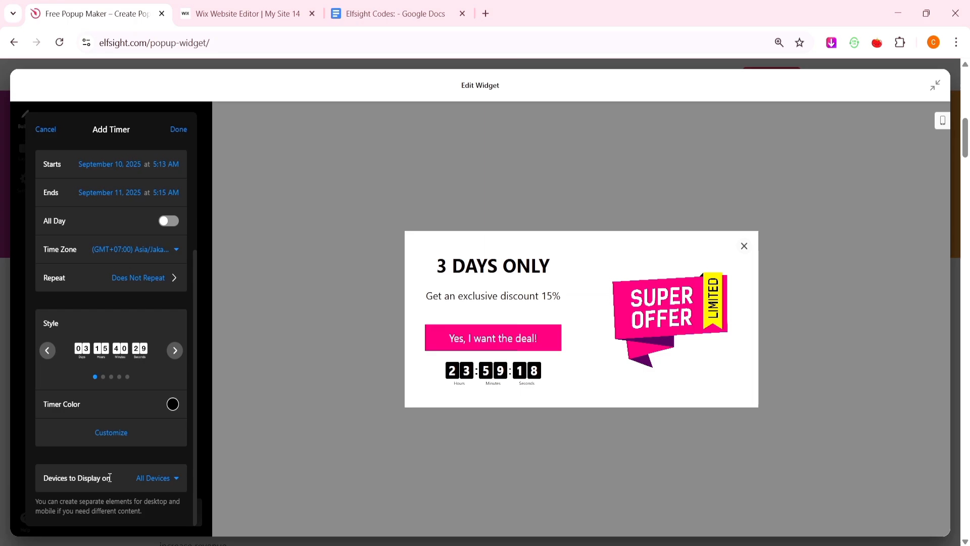
{"action": "left_click", "coordinate": [172, 130]}
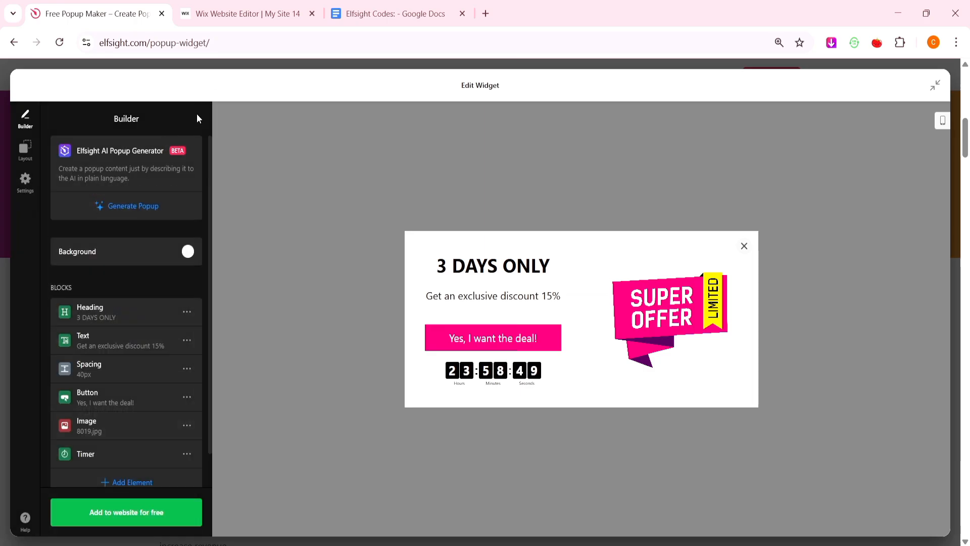
{"action": "left_click_drag", "start_coordinate": [130, 451], "coordinate": [186, 288]}
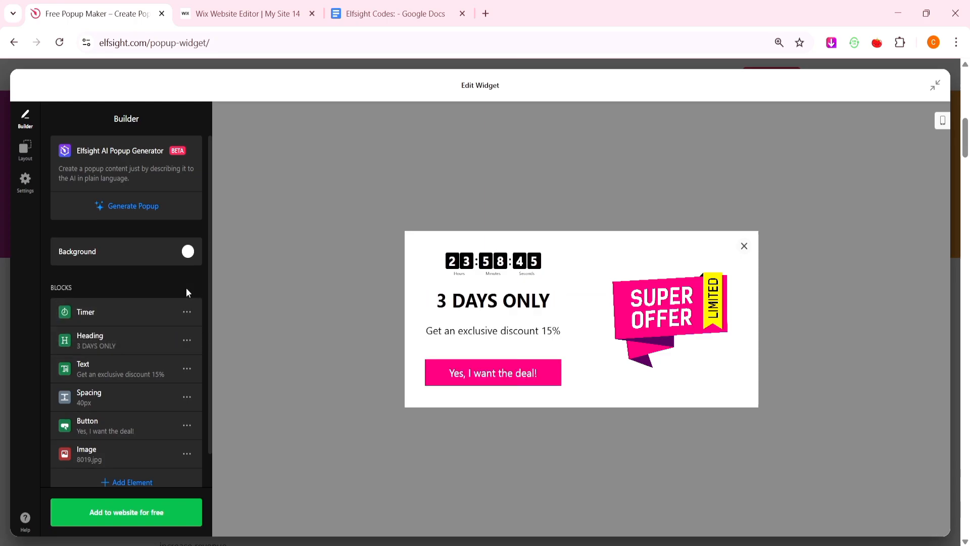
- Delete the Timer block from the popup
{"action": "left_click", "coordinate": [187, 313]}
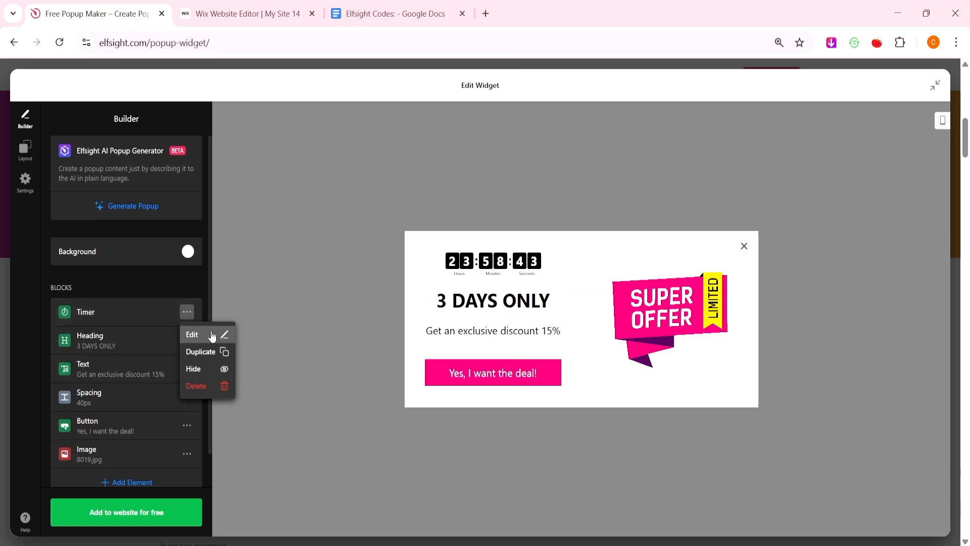
{"action": "left_click", "coordinate": [217, 391]}
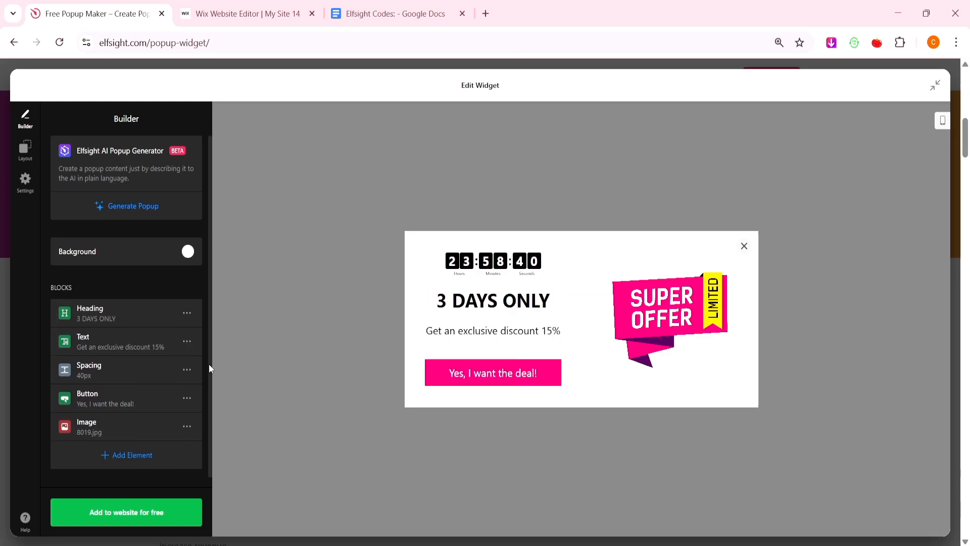
- Try the Left Pane layout for the popup and switch back to Modal
{"action": "left_click", "coordinate": [27, 150]}
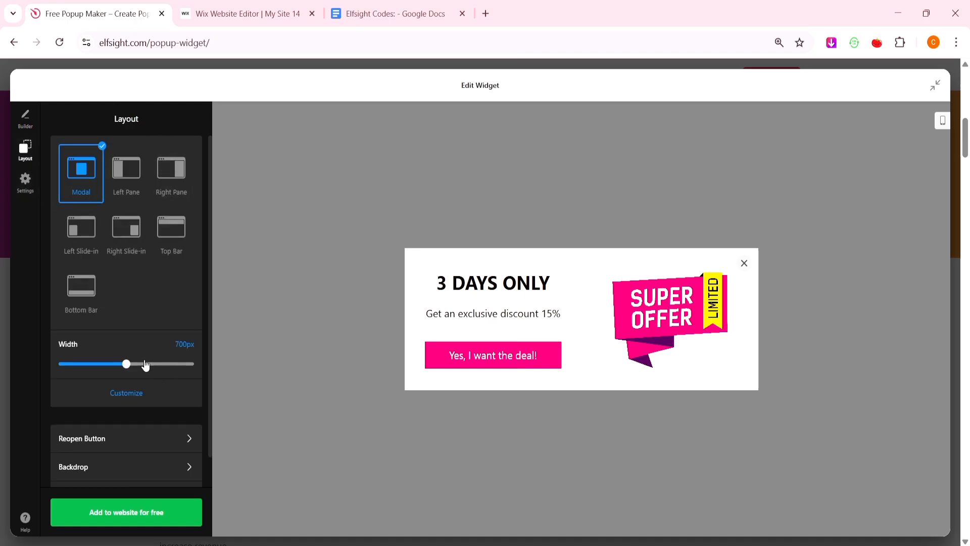
{"action": "left_click", "coordinate": [126, 174]}
{"action": "left_click", "coordinate": [131, 230]}
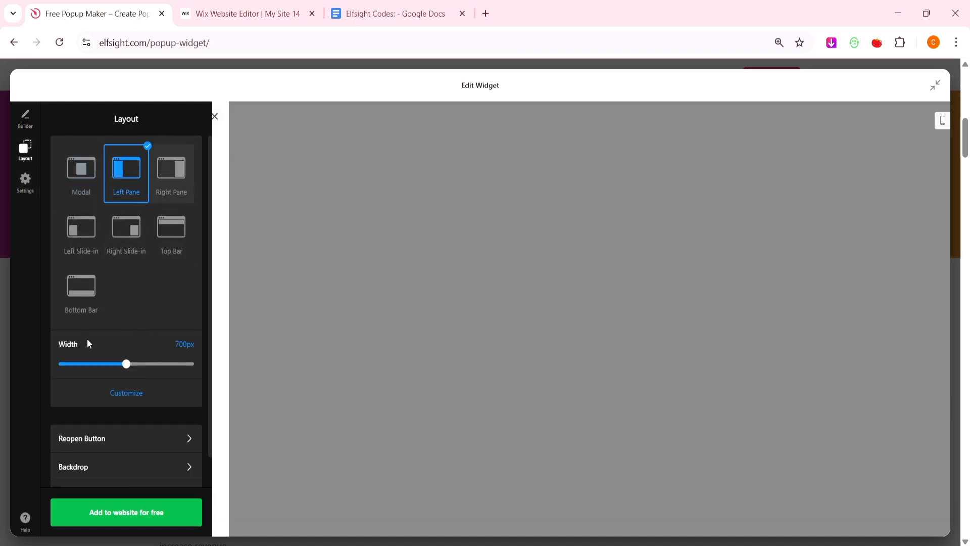
{"action": "left_click", "coordinate": [79, 177]}
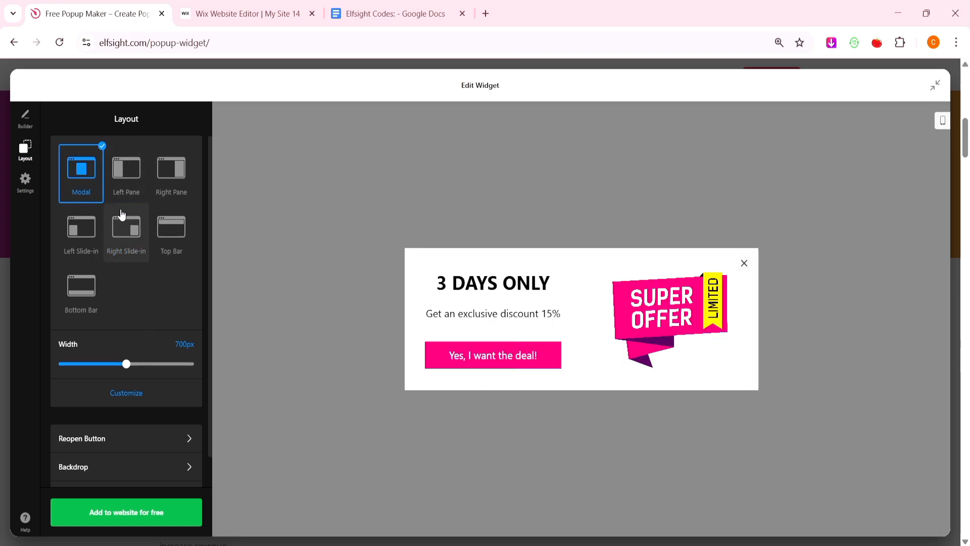
- Customize the Modal layout so that the popup's content is aligned to the left
{"action": "left_click", "coordinate": [135, 396]}
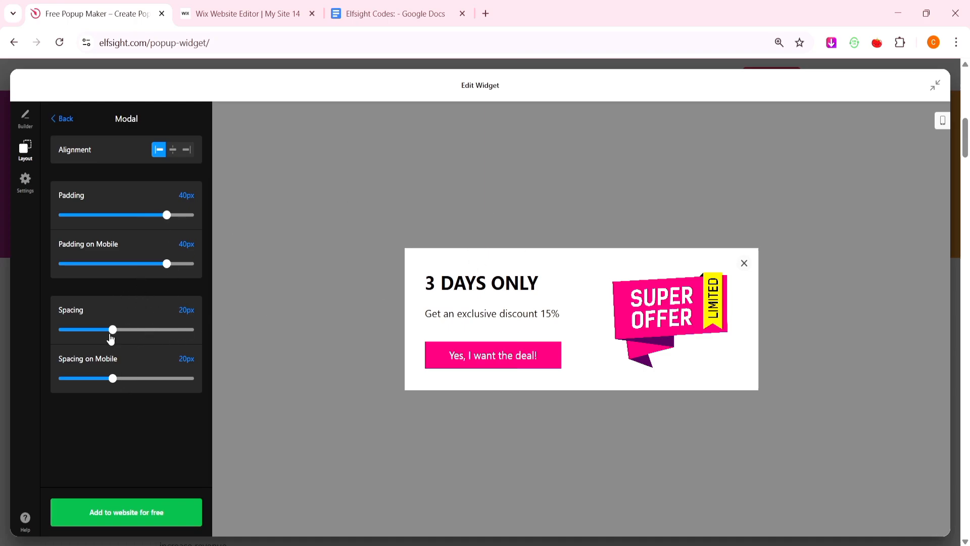
{"action": "left_click", "coordinate": [68, 120]}
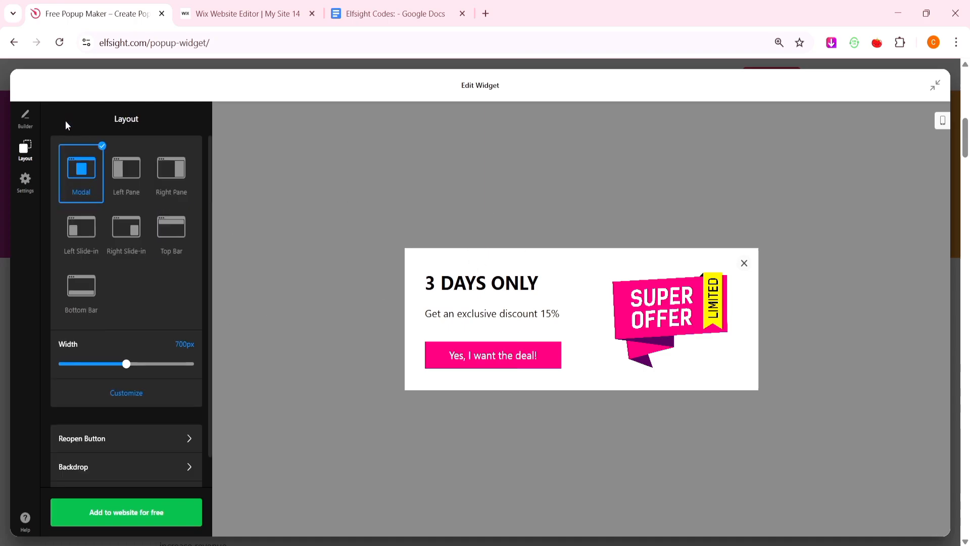
{"action": "scroll", "coordinate": [130, 324], "scroll_direction": "down", "scroll_amount": 1}
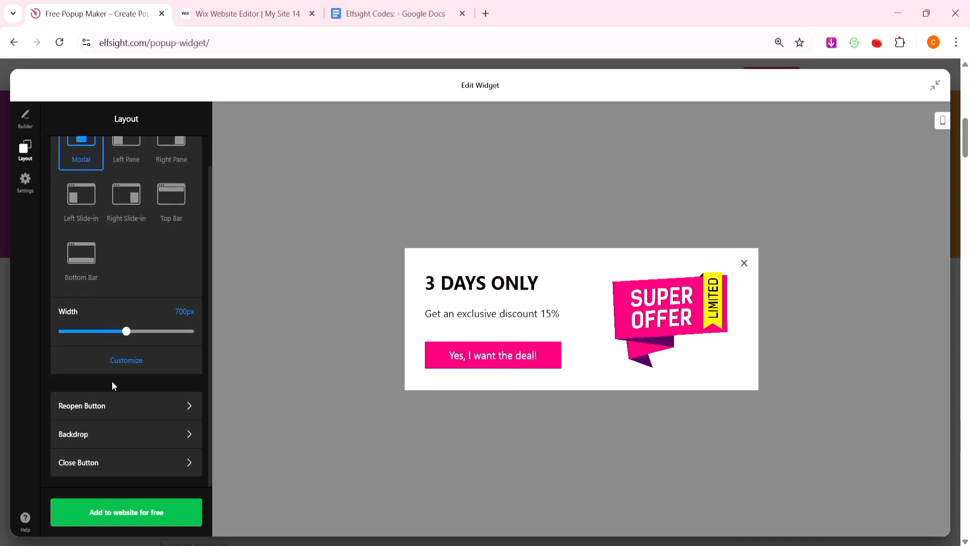
- Add the popup to the website, publish it with the Free plan and copy its embed code
{"action": "left_click", "coordinate": [25, 183]}
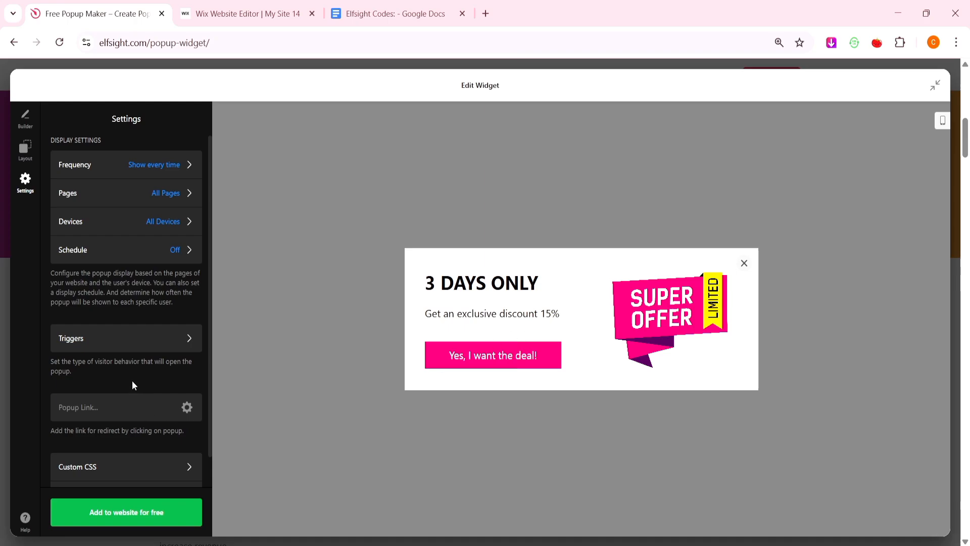
{"action": "left_click", "coordinate": [117, 513]}
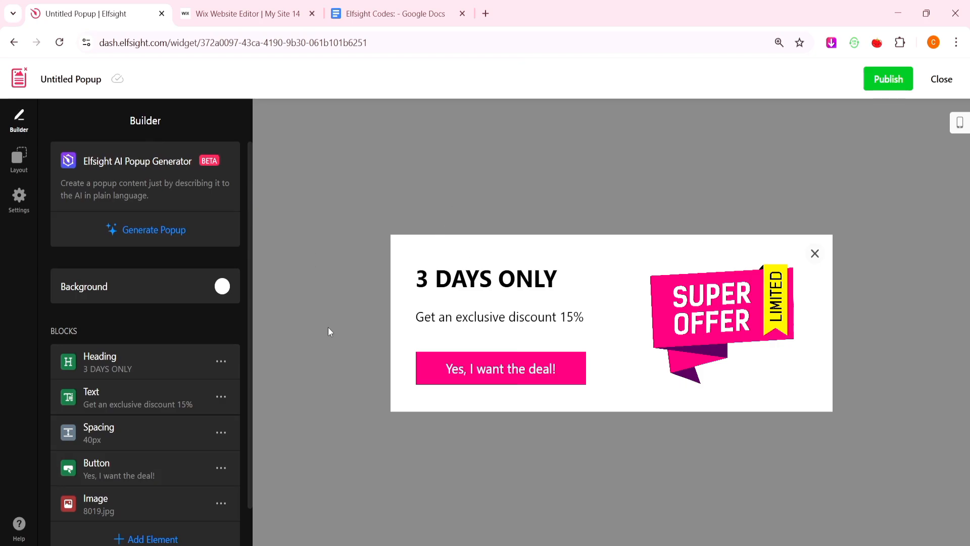
{"action": "left_click", "coordinate": [877, 80]}
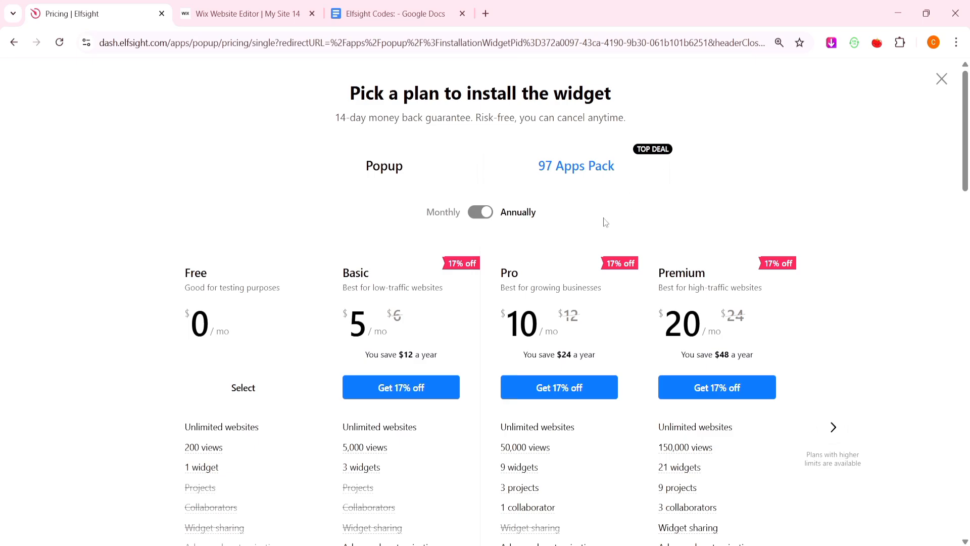
{"action": "scroll", "coordinate": [598, 223], "scroll_direction": "down", "scroll_amount": 3}
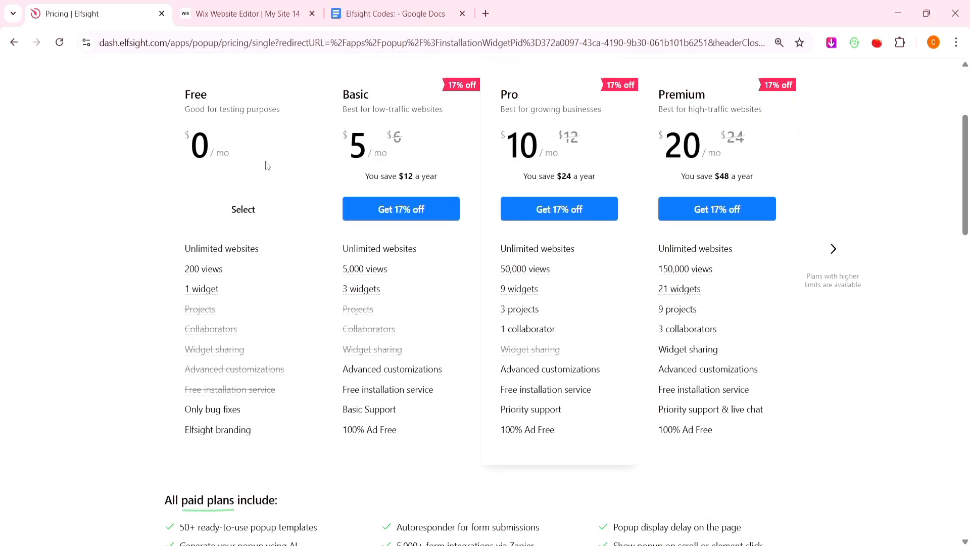
{"action": "left_click", "coordinate": [249, 208]}
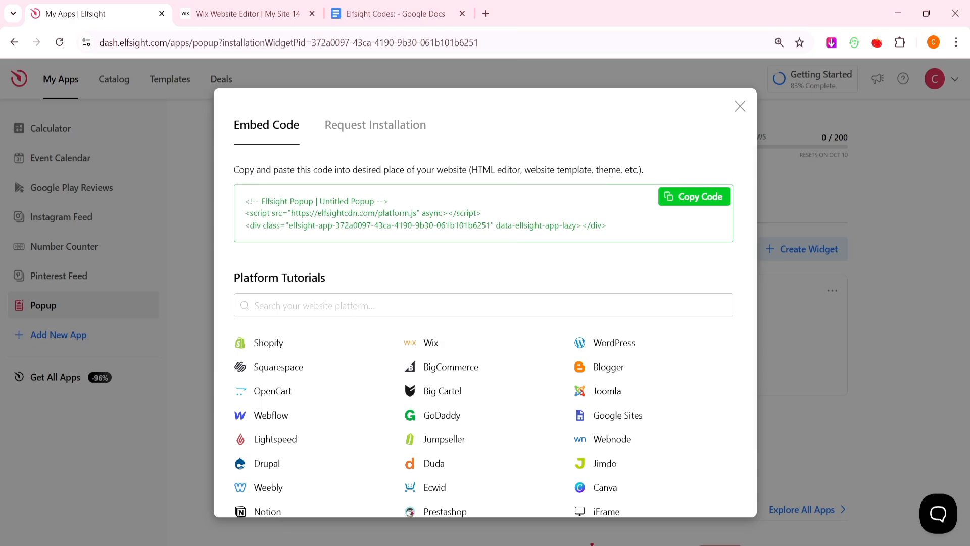
{"action": "left_click", "coordinate": [681, 200]}
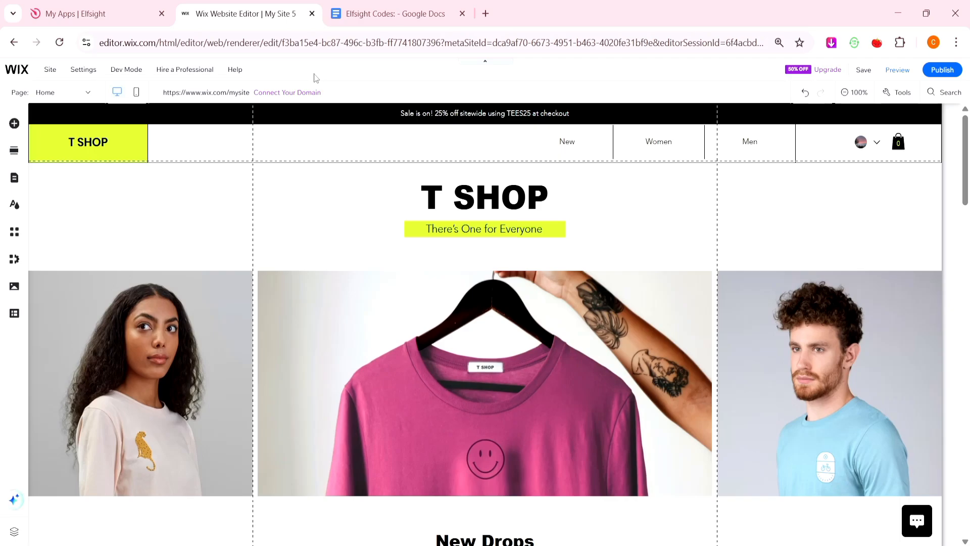
- Add an Embed HTML element to the Home page and open its code settings
{"action": "left_click", "coordinate": [88, 93]}
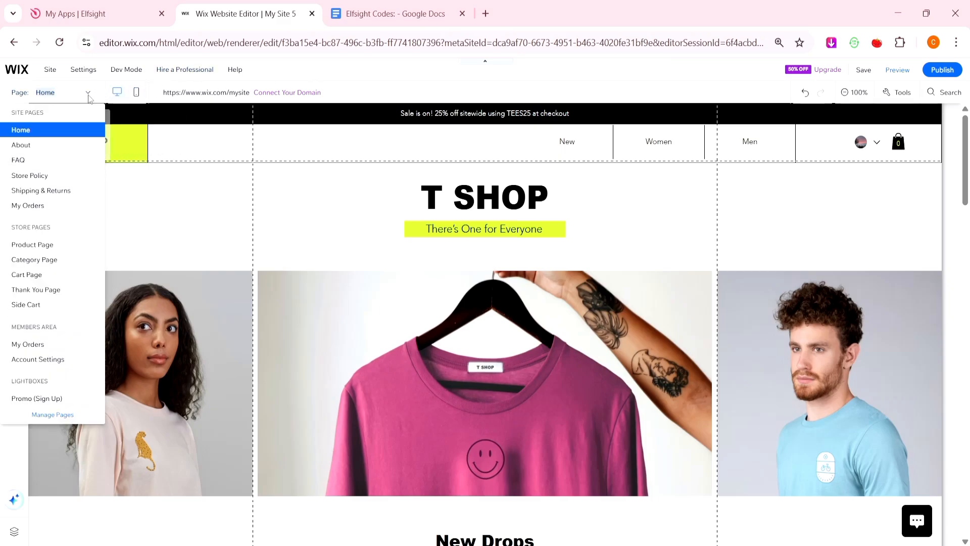
{"action": "left_click", "coordinate": [310, 70]}
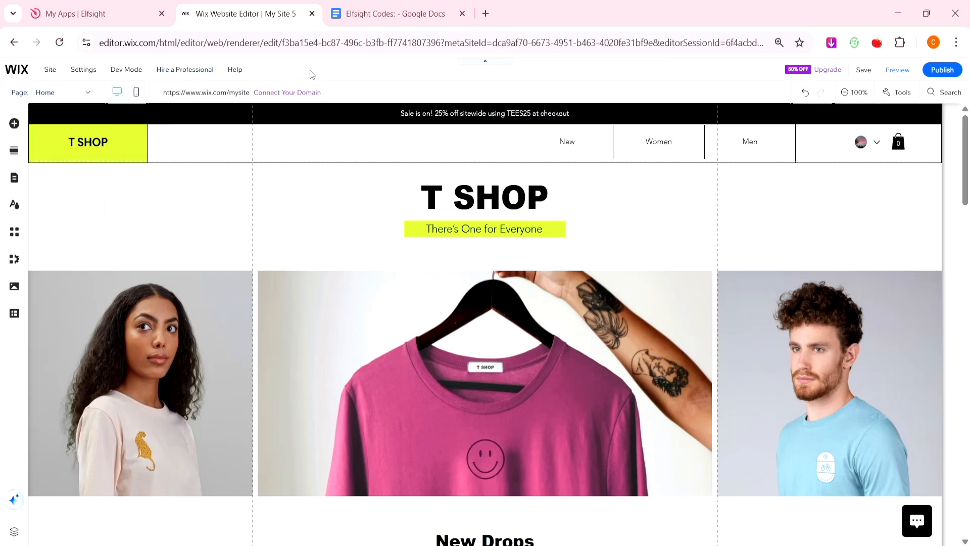
{"action": "left_click", "coordinate": [12, 125]}
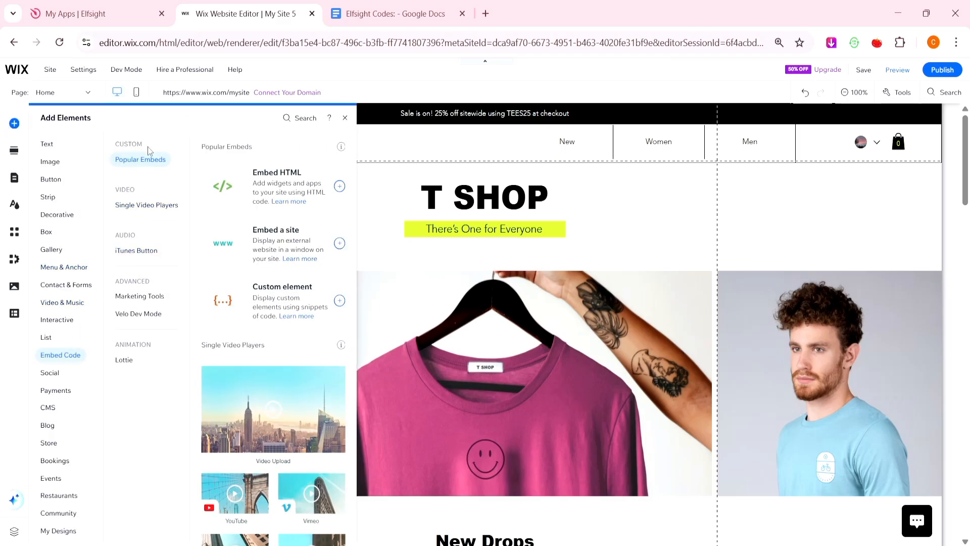
{"action": "left_click", "coordinate": [262, 169]}
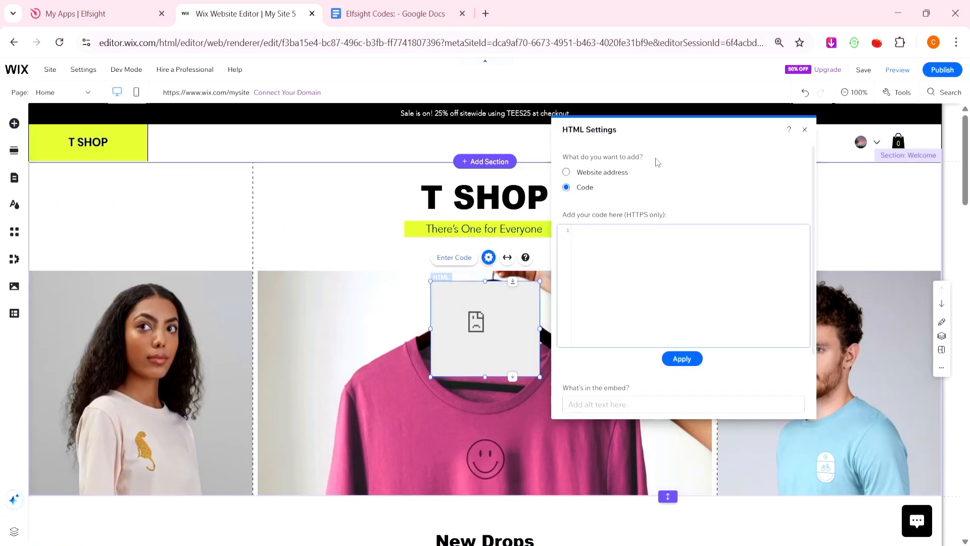
- Paste the copied Elfsight popup code into the HTML element, apply it and enlarge the element until the whole popup fits
{"action": "right_click", "coordinate": [674, 243]}
{"action": "left_click", "coordinate": [732, 362]}
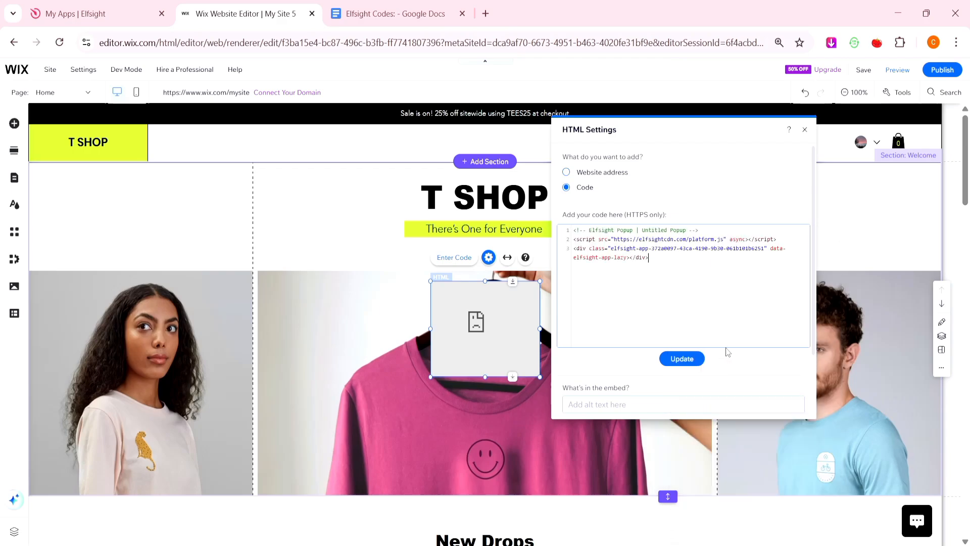
{"action": "left_click", "coordinate": [672, 355]}
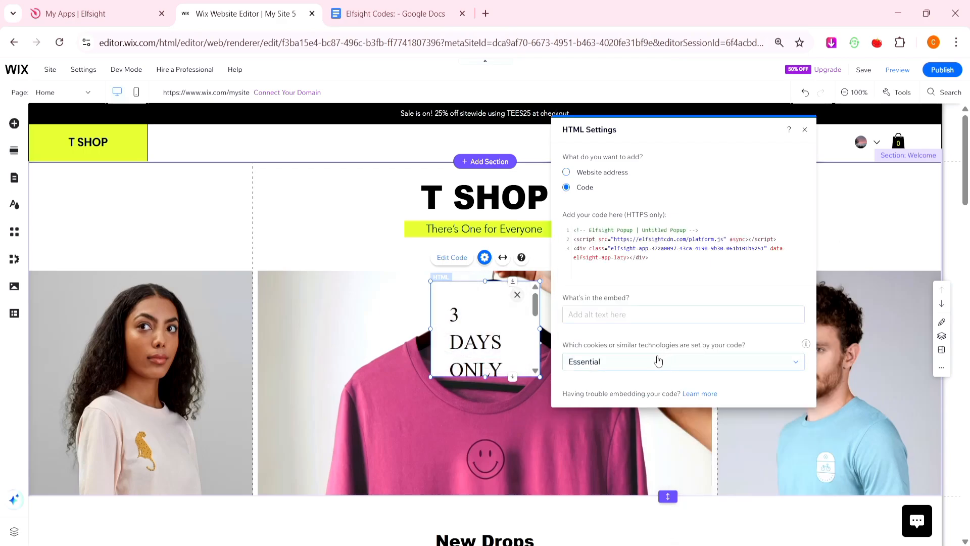
{"action": "left_click", "coordinate": [806, 129]}
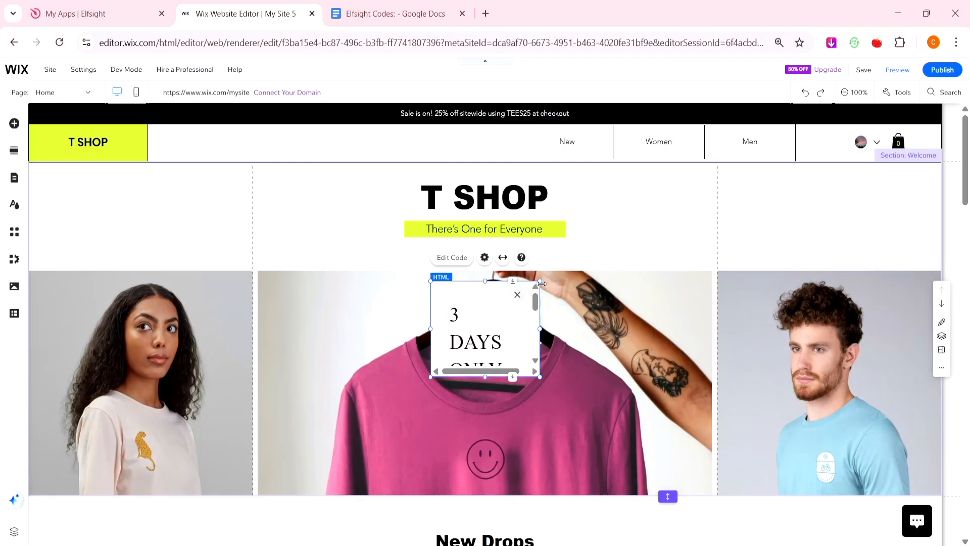
{"action": "left_click_drag", "start_coordinate": [541, 284], "coordinate": [785, 241]}
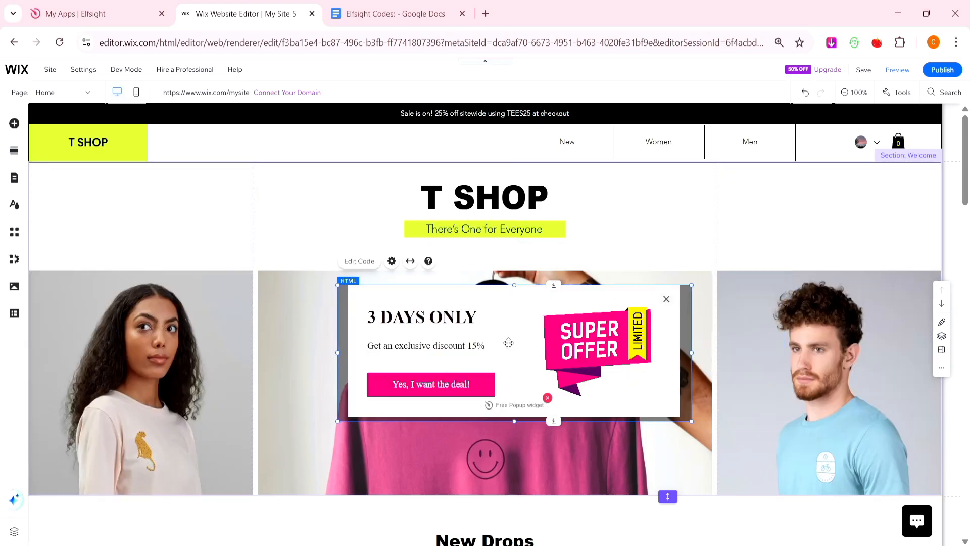
- Switch to the Elfsight Codes document in Google Docs and copy the whole code block for customising text
{"action": "key", "text": "ctrl+Tab"}
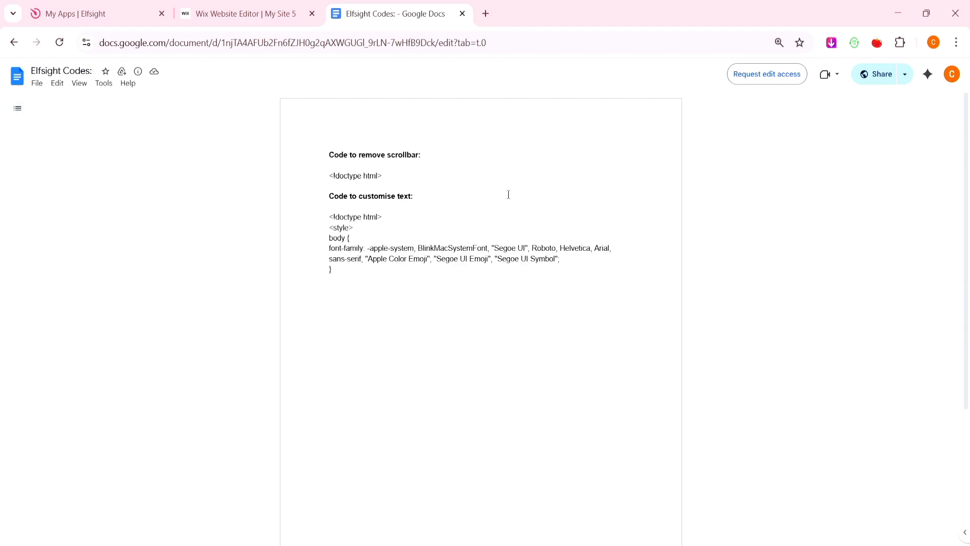
{"action": "left_click_drag", "start_coordinate": [329, 220], "coordinate": [354, 271]}
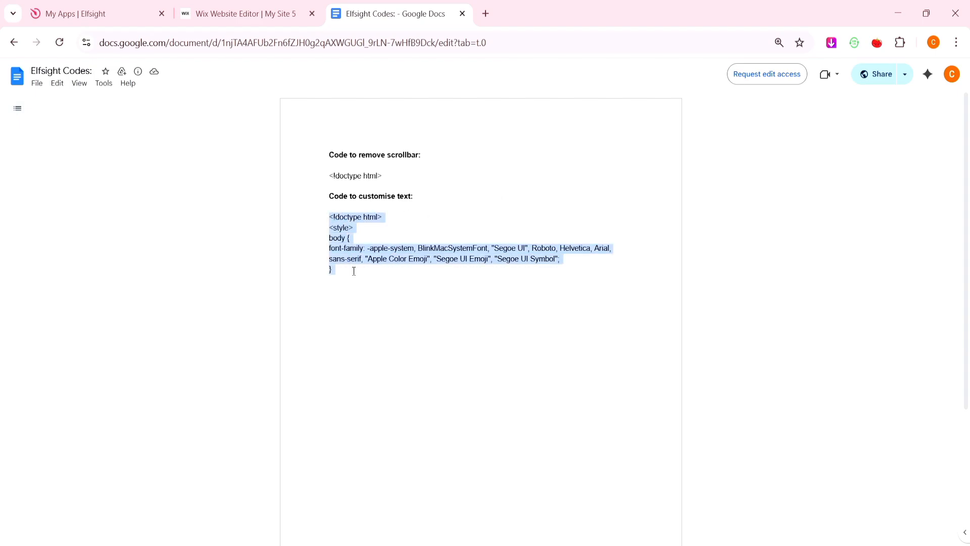
{"action": "right_click", "coordinate": [354, 273]}
{"action": "left_click", "coordinate": [381, 281]}
- Back in the Wix editor, add the copied font-family style code below the popup code in the HTML element and update it
{"action": "left_click", "coordinate": [242, 14]}
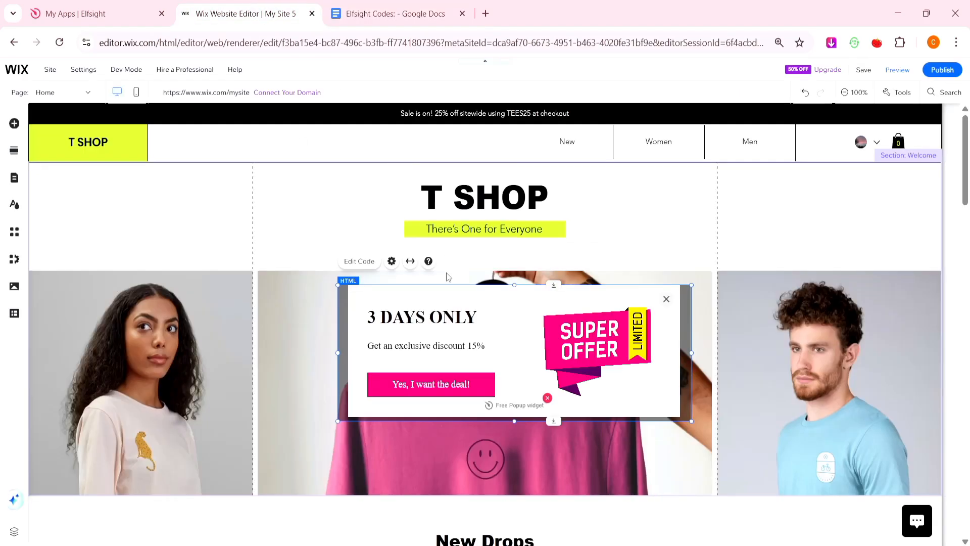
{"action": "left_click", "coordinate": [365, 262]}
{"action": "left_click", "coordinate": [265, 274]}
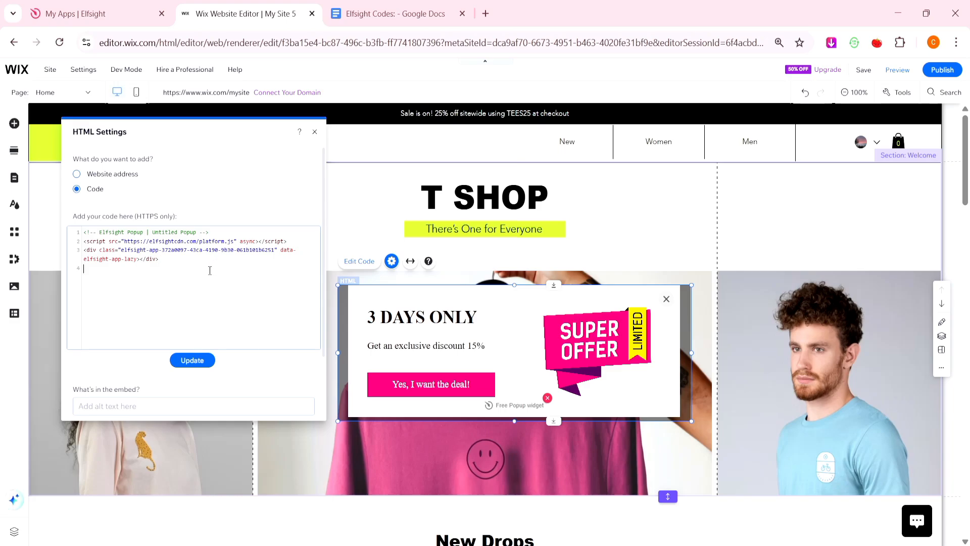
{"action": "right_click", "coordinate": [187, 287]}
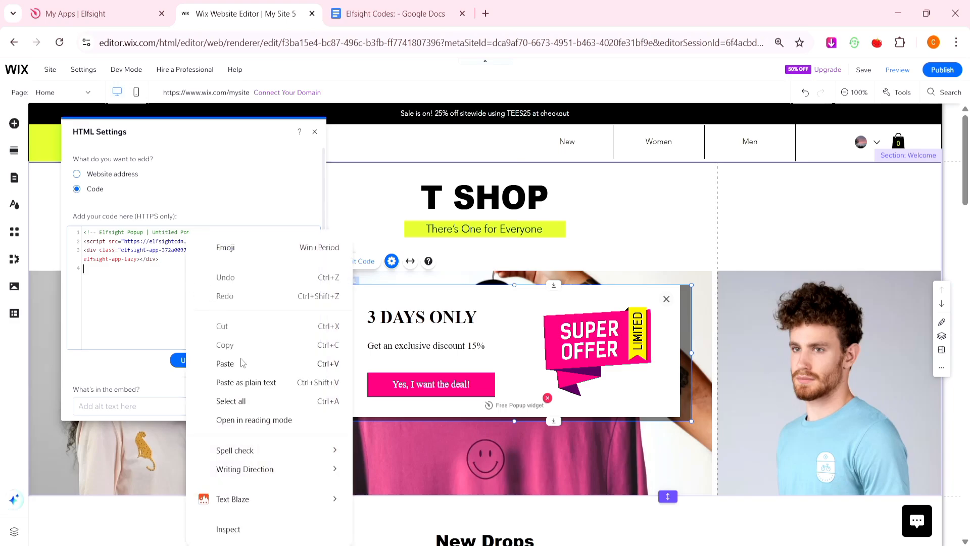
{"action": "left_click", "coordinate": [225, 364]}
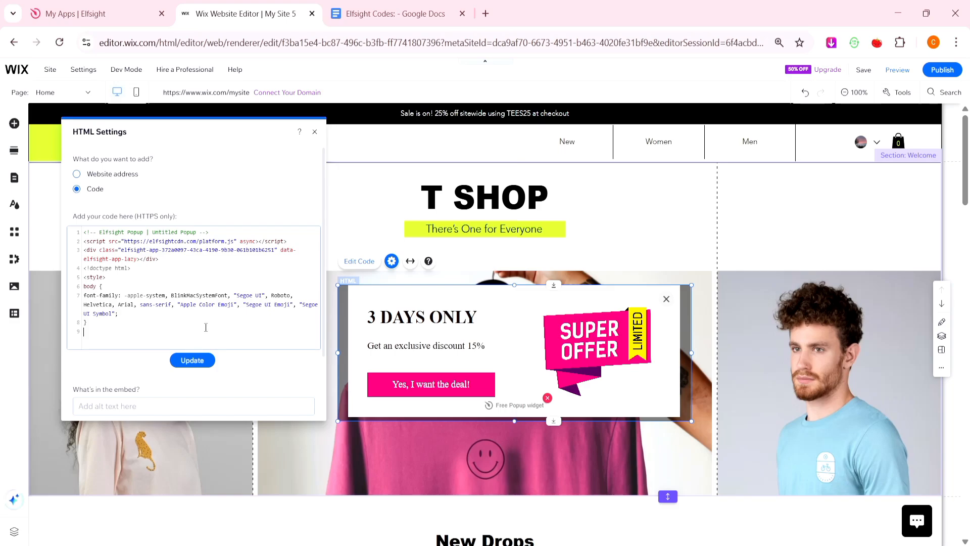
{"action": "left_click", "coordinate": [199, 360]}
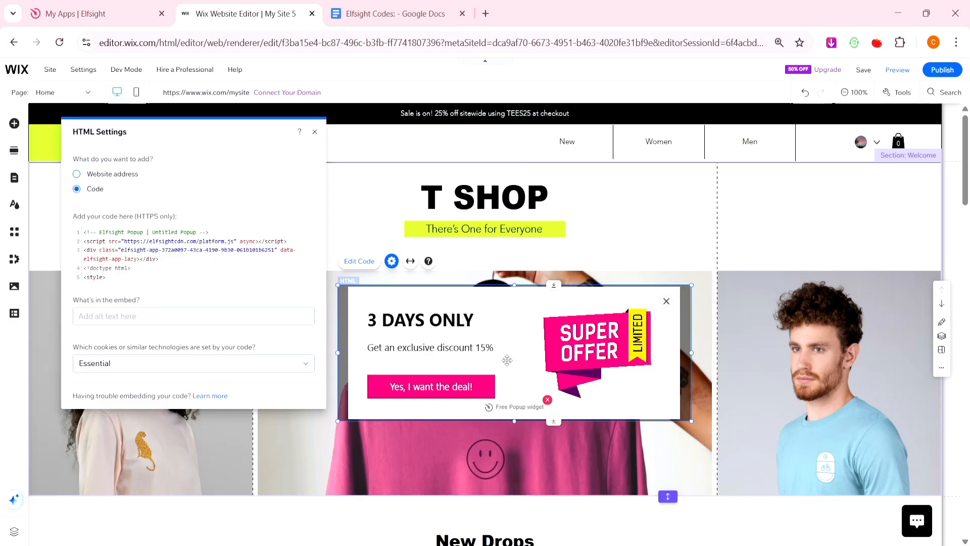
{"action": "left_click", "coordinate": [314, 132]}
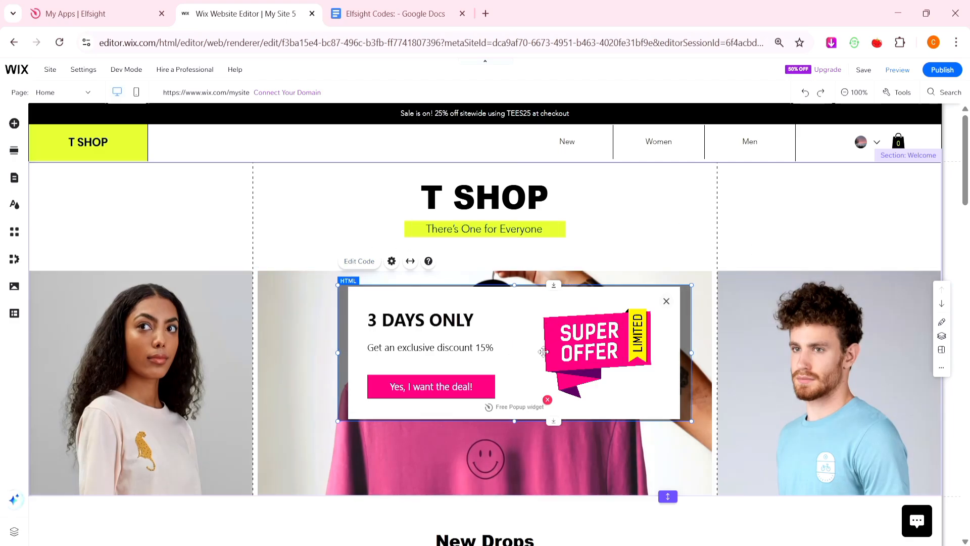
- Reposition and enlarge the HTML element so that it spans the page width and starts over the site header
{"action": "key", "text": "ctrl+y"}
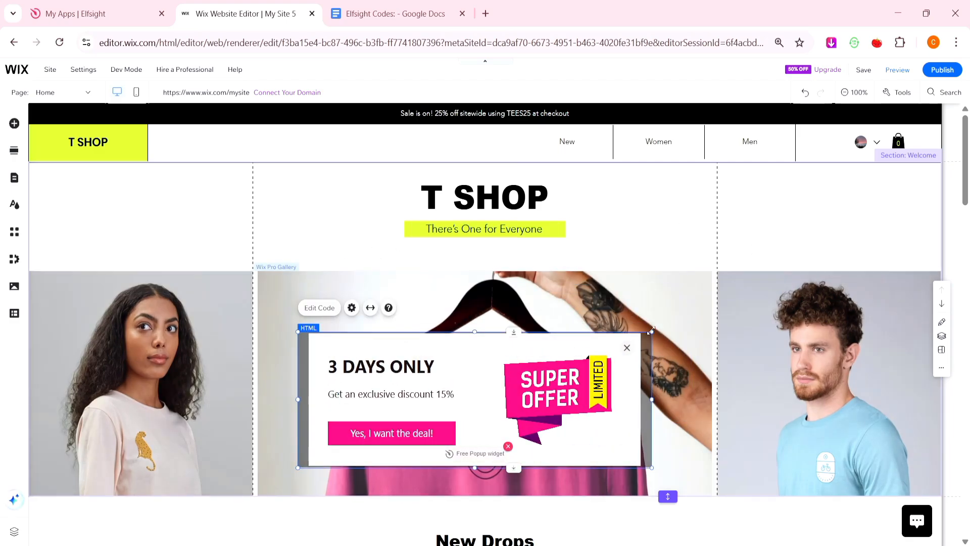
{"action": "key", "text": "ctrl+z"}
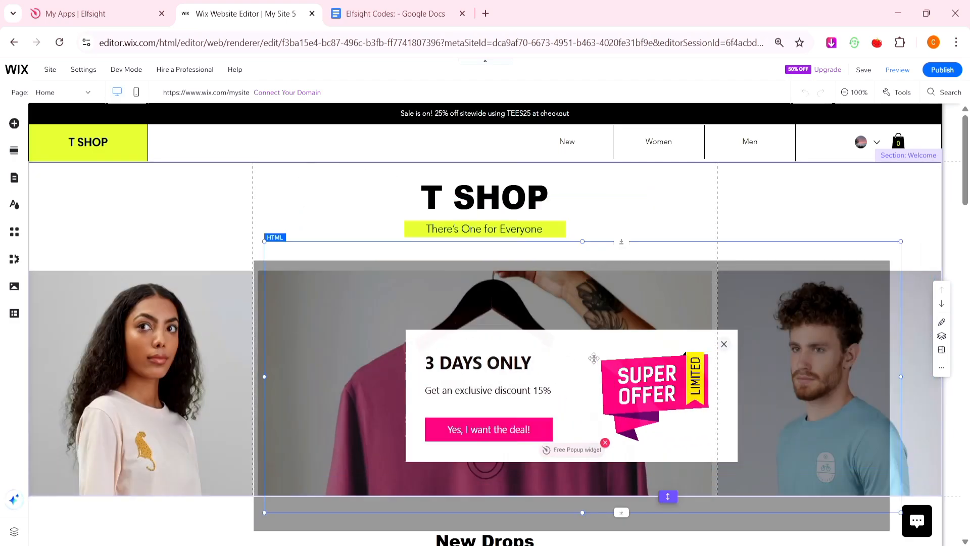
{"action": "left_click_drag", "start_coordinate": [595, 358], "coordinate": [583, 370]}
{"action": "left_click_drag", "start_coordinate": [244, 270], "coordinate": [31, 124]}
{"action": "mouse_move", "coordinate": [613, 355]}
{"action": "left_mouse_down"}
{"action": "mouse_move", "coordinate": [799, 271]}
{"action": "mouse_move", "coordinate": [832, 297]}
{"action": "mouse_move", "coordinate": [895, 256]}
{"action": "mouse_move", "coordinate": [928, 122]}
{"action": "left_mouse_up"}
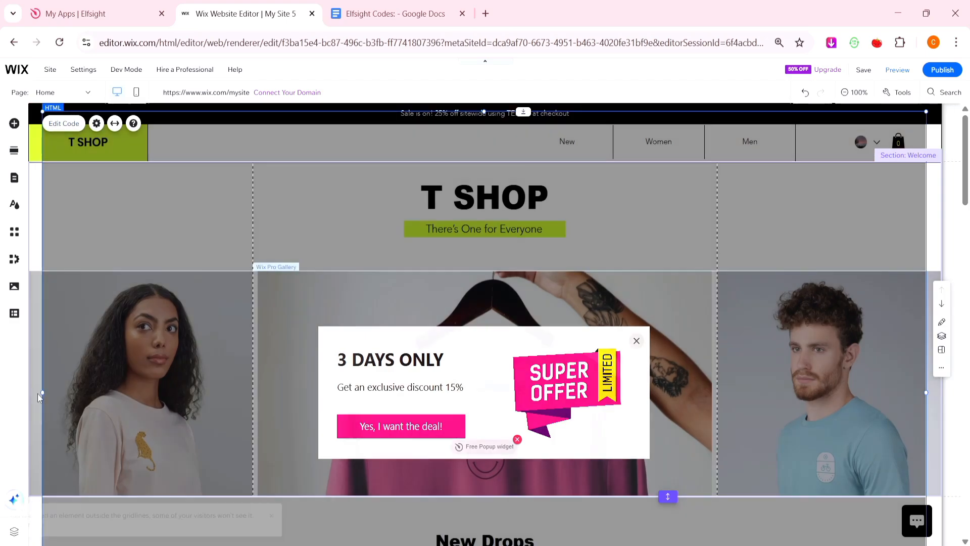
{"action": "left_click_drag", "start_coordinate": [42, 393], "coordinate": [12, 393]}
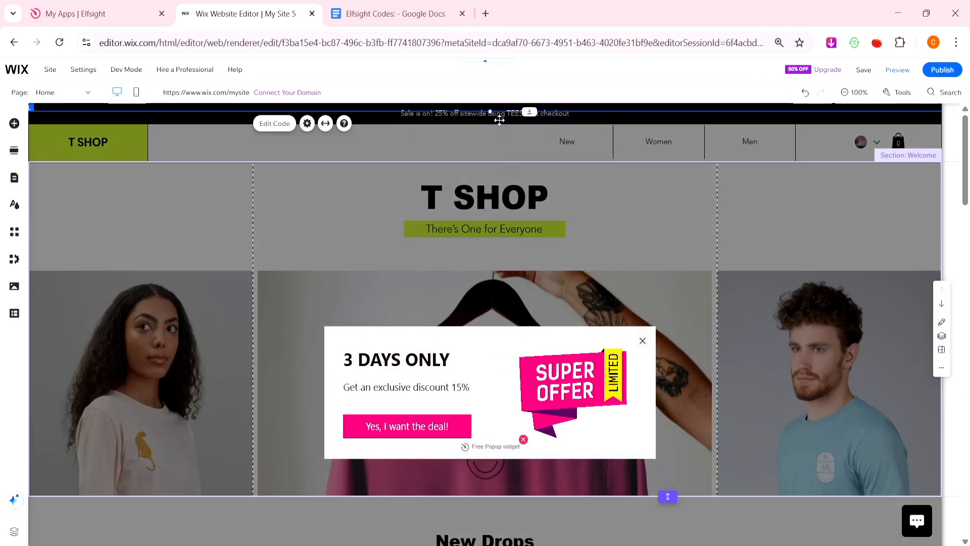
{"action": "left_click_drag", "start_coordinate": [498, 115], "coordinate": [507, 151]}
- Extend the HTML element down over the New Drops product grid and align its upper-left corner with the page edges
{"action": "scroll", "coordinate": [511, 283], "scroll_direction": "down", "scroll_amount": 12}
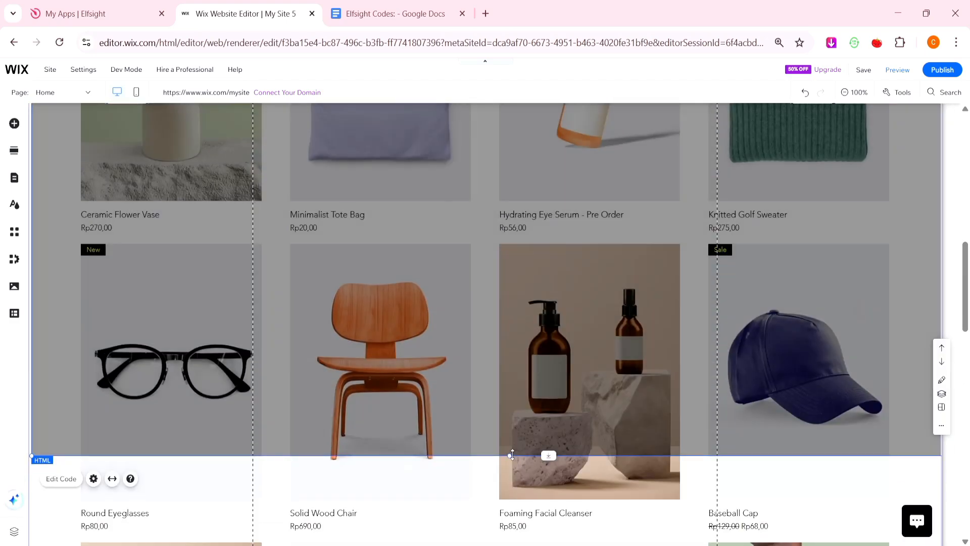
{"action": "mouse_move", "coordinate": [510, 455]}
{"action": "left_mouse_down"}
{"action": "mouse_move", "coordinate": [510, 544]}
{"action": "mouse_move", "coordinate": [509, 458]}
{"action": "left_mouse_up"}
{"action": "key", "text": "ctrl+z"}
{"action": "scroll", "coordinate": [477, 352], "scroll_direction": "up", "scroll_amount": 8}
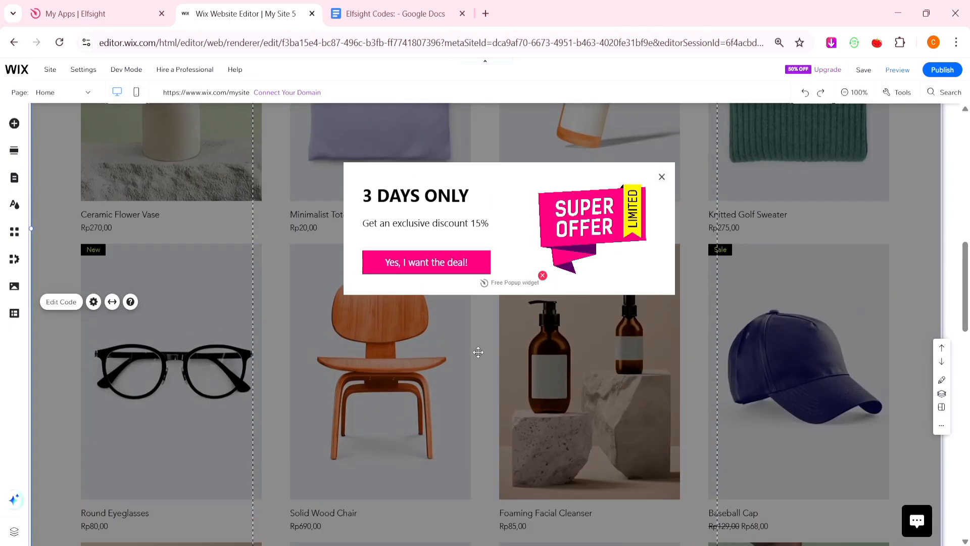
{"action": "scroll", "coordinate": [478, 352], "scroll_direction": "up", "scroll_amount": 5}
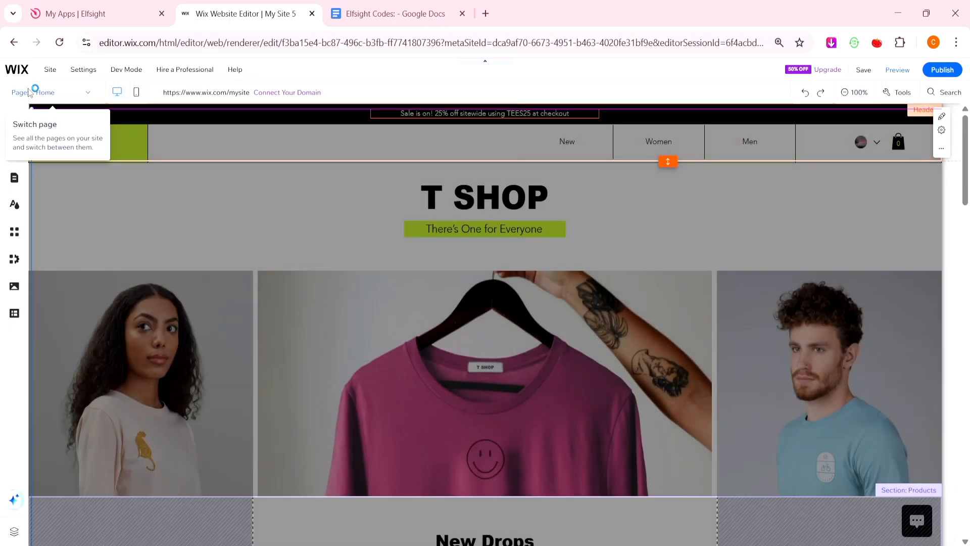
- Examine how the popup overlay covers the header and product sections of the Home page, and open the site preview
{"action": "scroll", "coordinate": [404, 263], "scroll_direction": "down", "scroll_amount": 10}
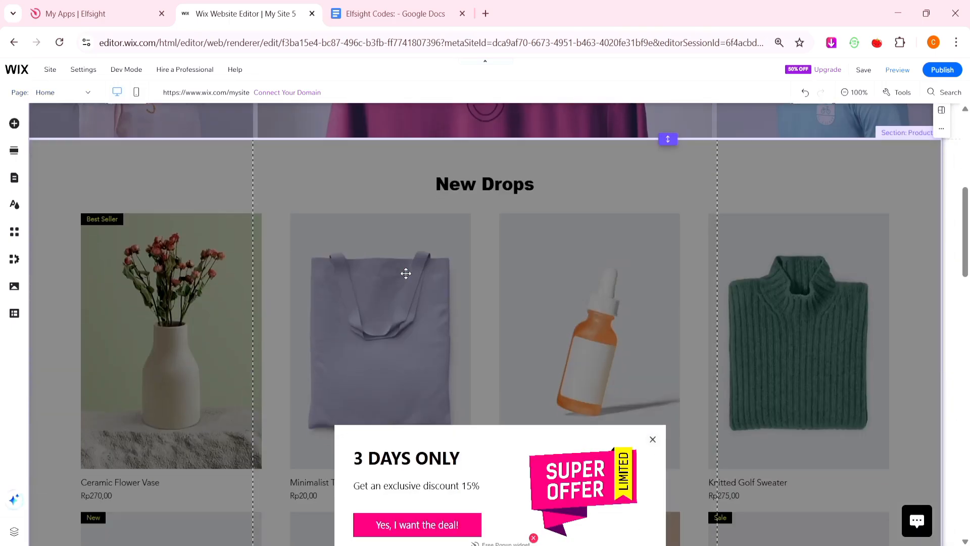
{"action": "scroll", "coordinate": [405, 272], "scroll_direction": "down", "scroll_amount": 5}
{"action": "scroll", "coordinate": [406, 272], "scroll_direction": "up", "scroll_amount": 5}
{"action": "left_click", "coordinate": [572, 244]}
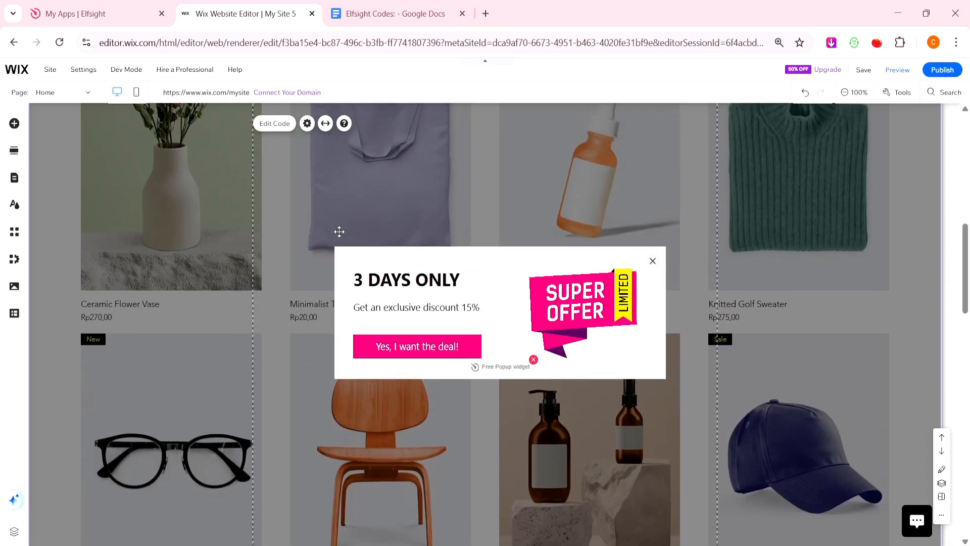
{"action": "scroll", "coordinate": [470, 255], "scroll_direction": "up", "scroll_amount": 7}
{"action": "scroll", "coordinate": [470, 256], "scroll_direction": "up", "scroll_amount": 3}
{"action": "scroll", "coordinate": [571, 233], "scroll_direction": "down", "scroll_amount": 13}
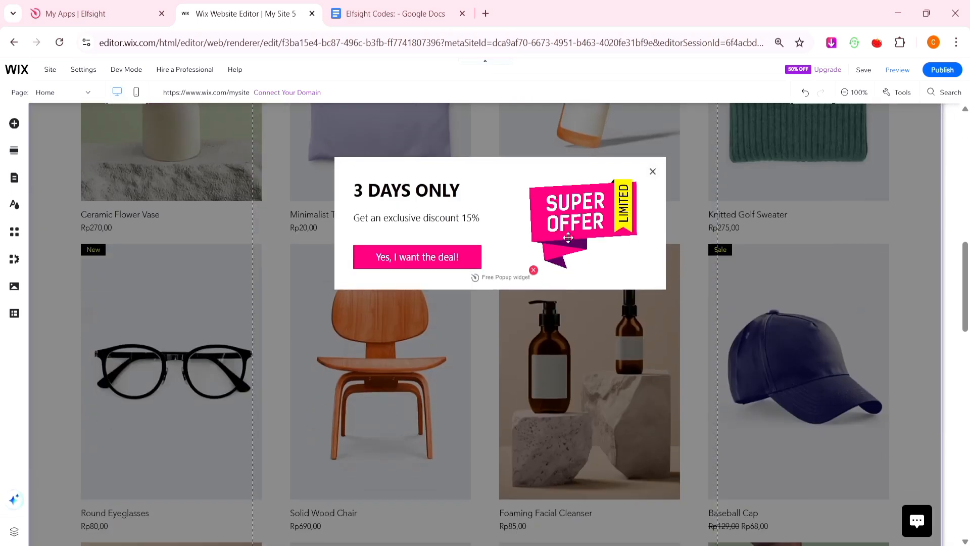
{"action": "scroll", "coordinate": [568, 238], "scroll_direction": "down", "scroll_amount": 1}
{"action": "scroll", "coordinate": [606, 238], "scroll_direction": "up", "scroll_amount": 6}
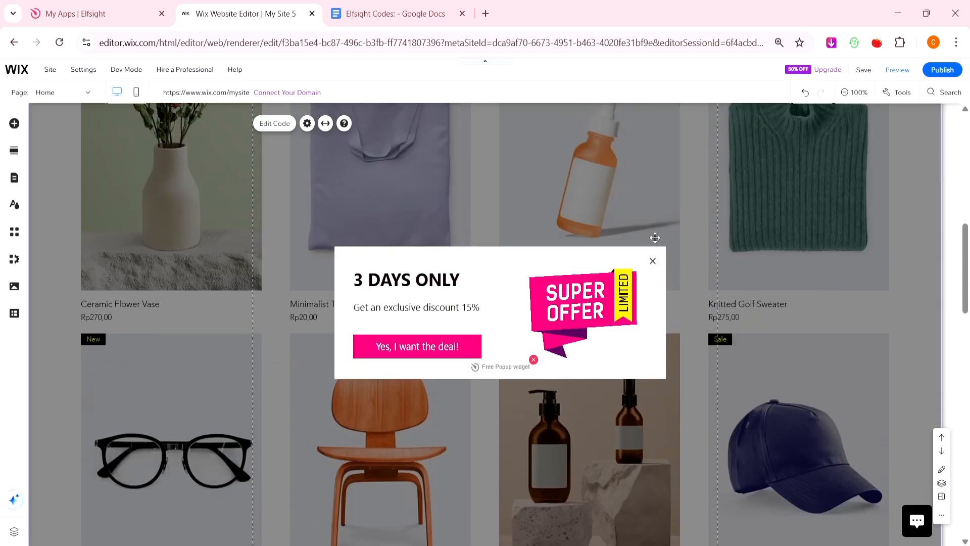
{"action": "left_click", "coordinate": [898, 71]}
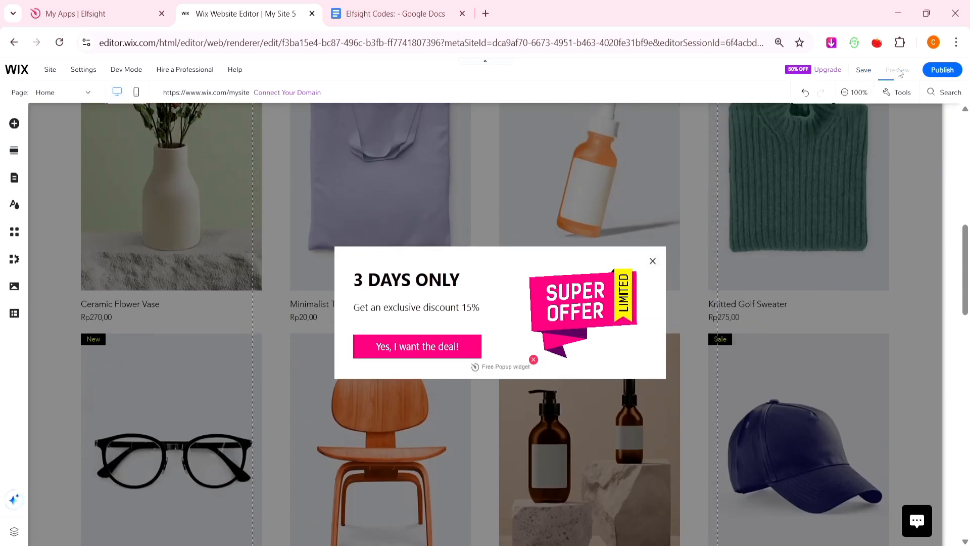